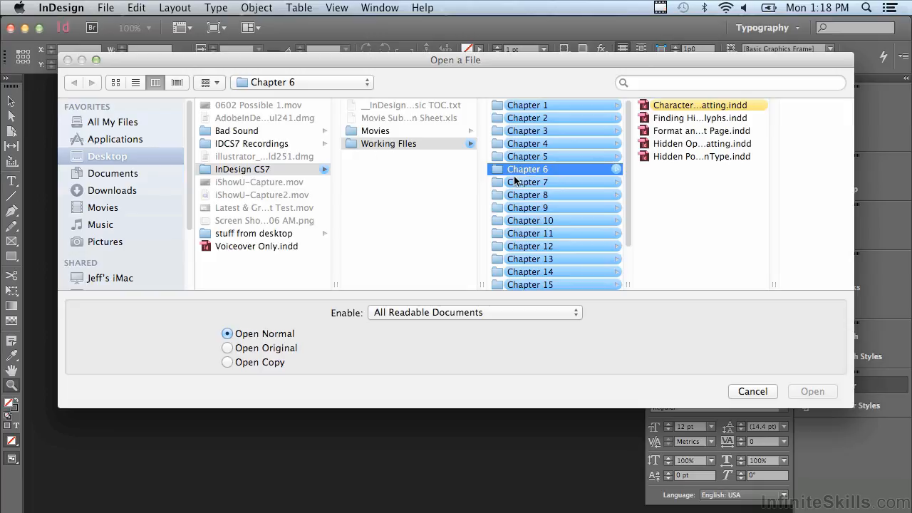
Step: Open the document Character Formatting.indd from the Chapter 6 folder
left_click(662, 107)
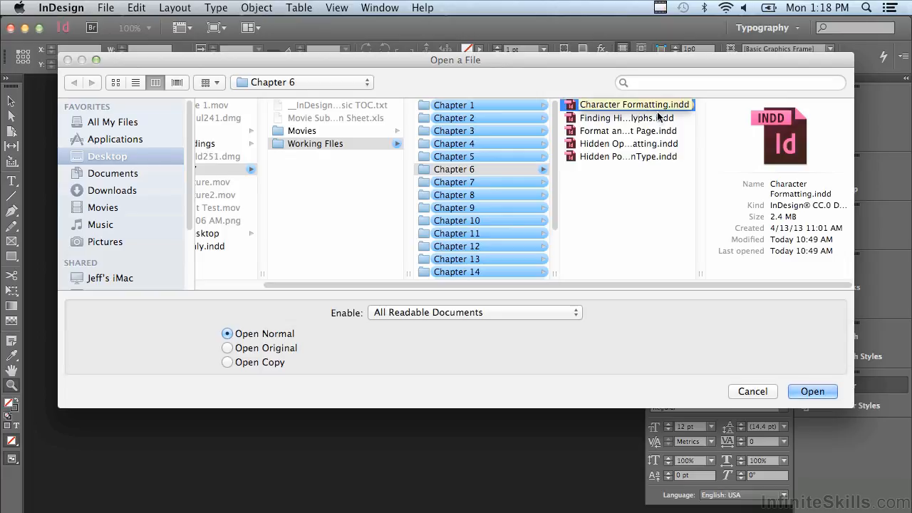
left_click(796, 391)
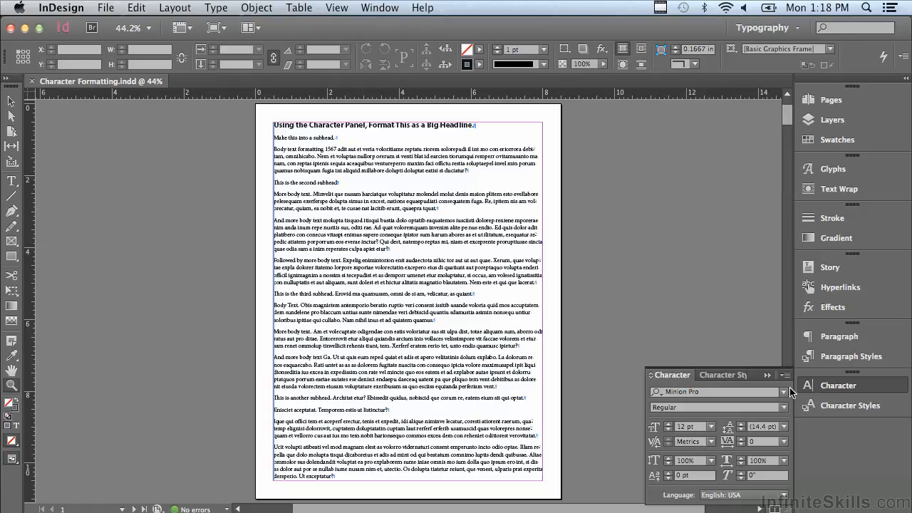
left_click(107, 8)
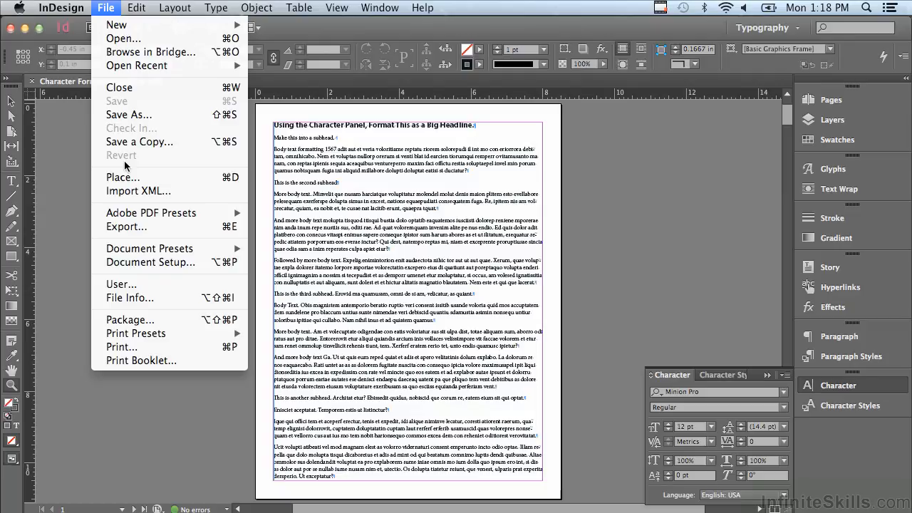
key("Escape")
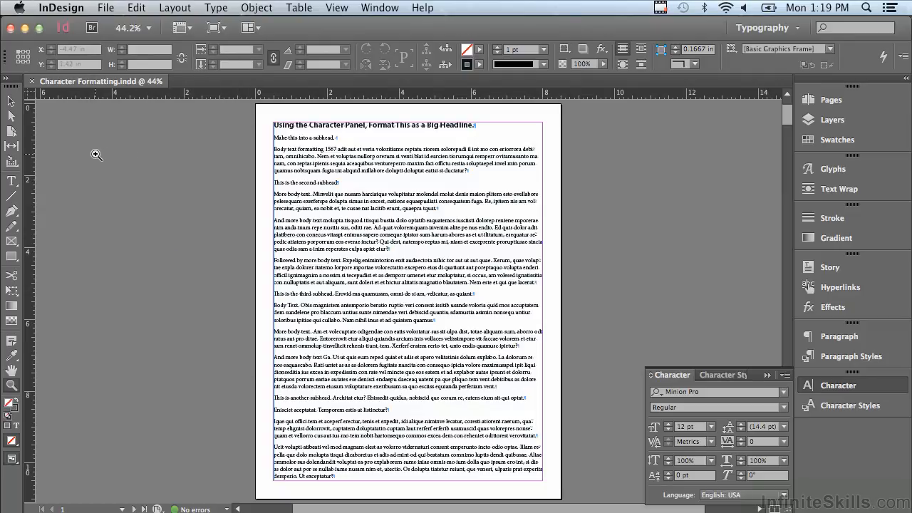
Step: Set the kerning of the first body paragraph, starting "Body text formatting 1567", to Optical
left_click(11, 387)
left_click_drag(255, 105, 565, 181)
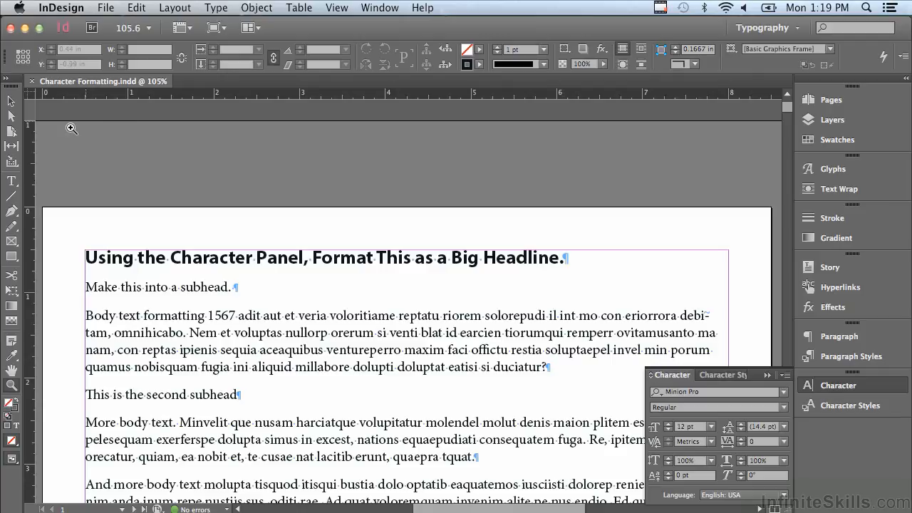
left_click(13, 181)
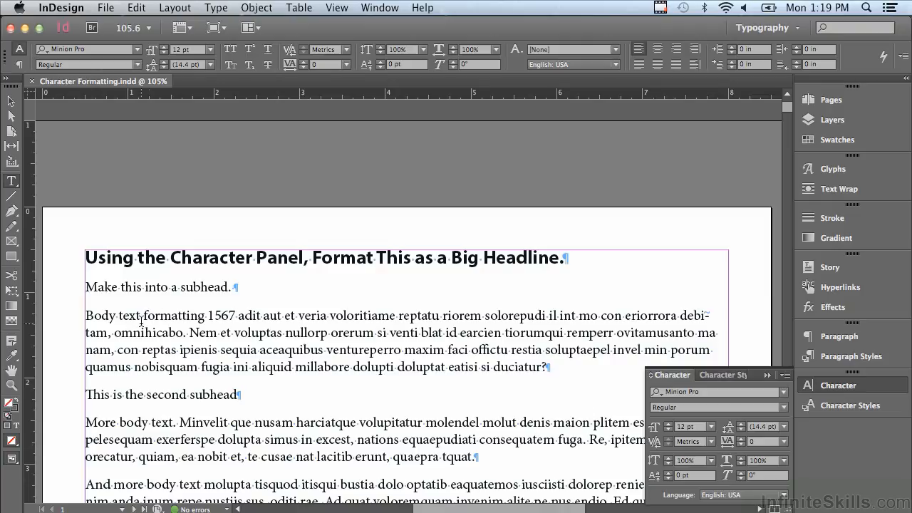
left_click_drag(86, 315, 579, 368)
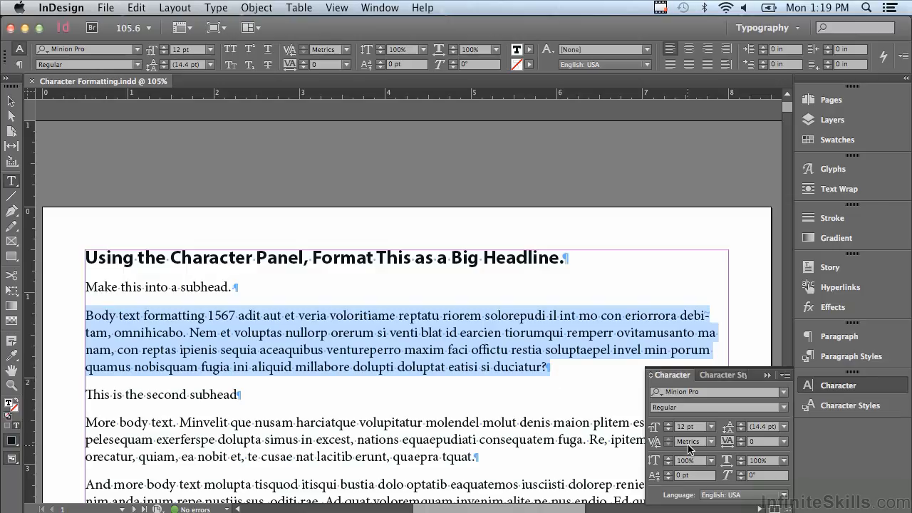
left_click(711, 441)
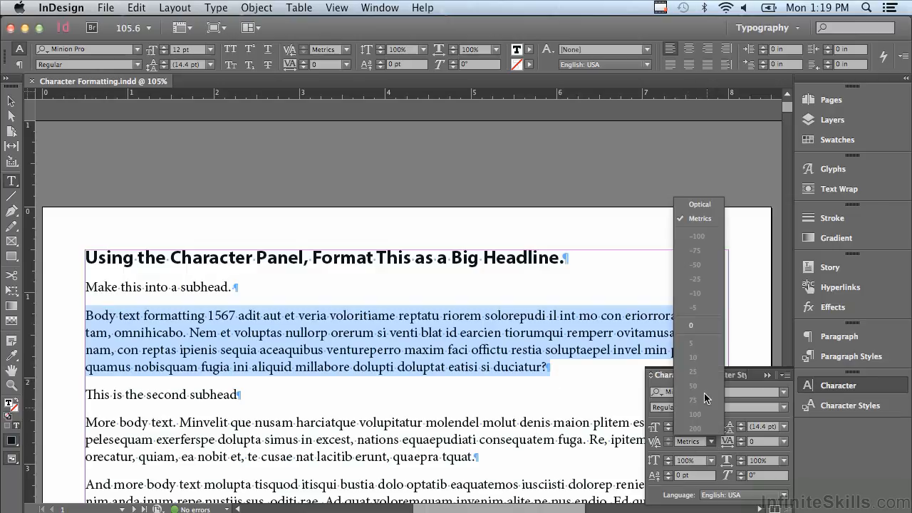
left_click(687, 205)
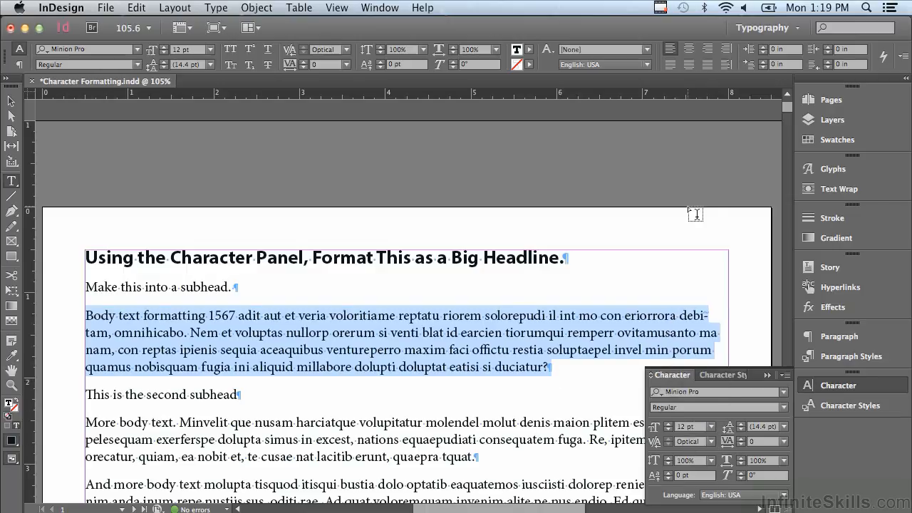
Step: Tighten the tracking of the selected body paragraph to -30
left_click(741, 444)
left_click(741, 444)
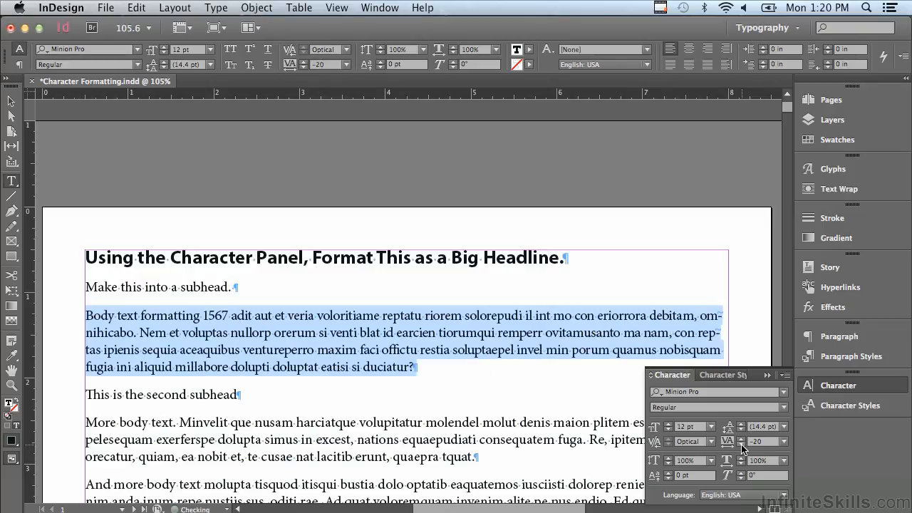
left_click(741, 444)
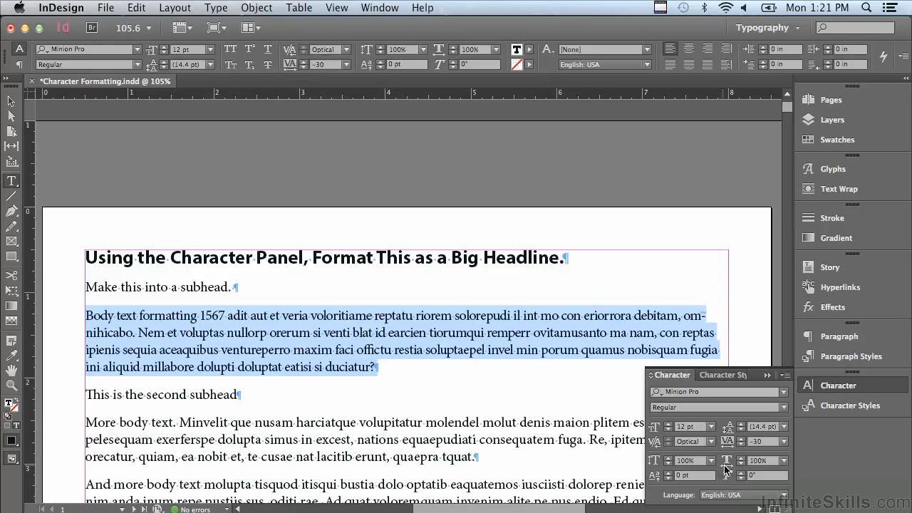
Step: Try horizontal scales of 25% and 90% on the selected body paragraph and return it to 100%
left_click(784, 461)
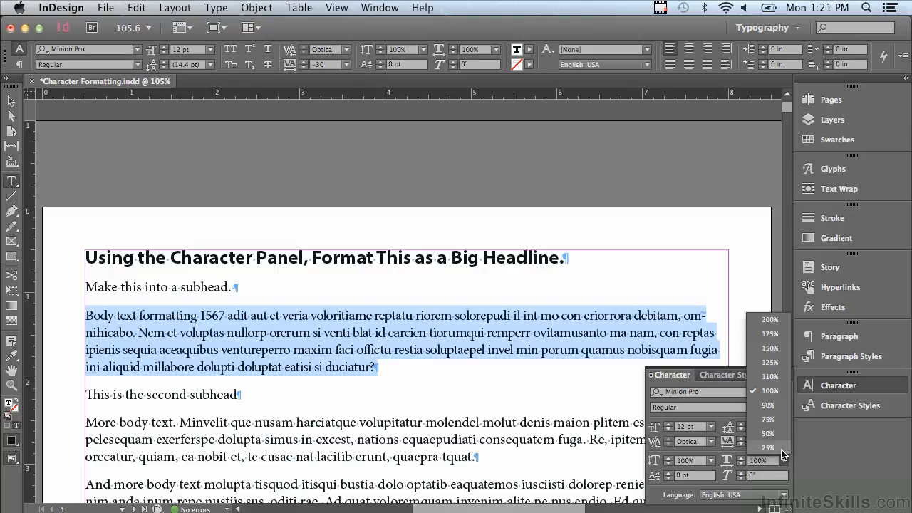
left_click(781, 449)
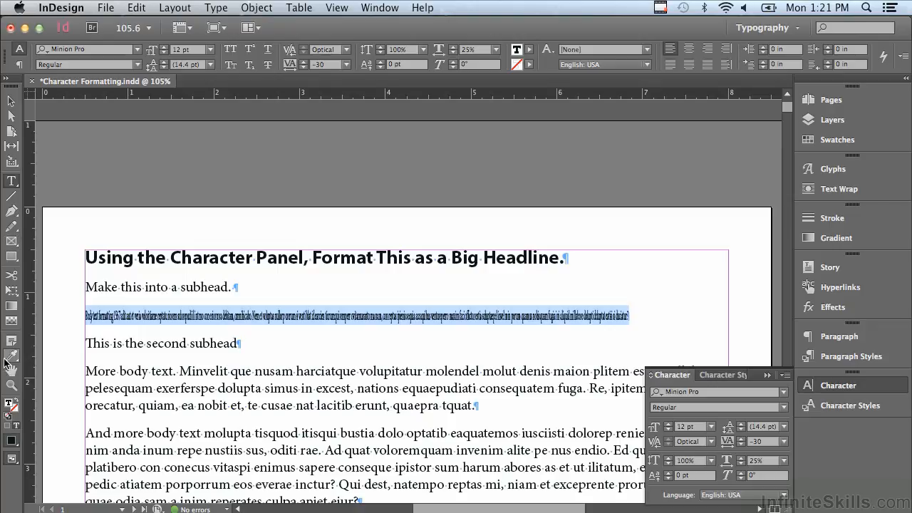
left_click(11, 386)
left_click_drag(63, 290, 299, 365)
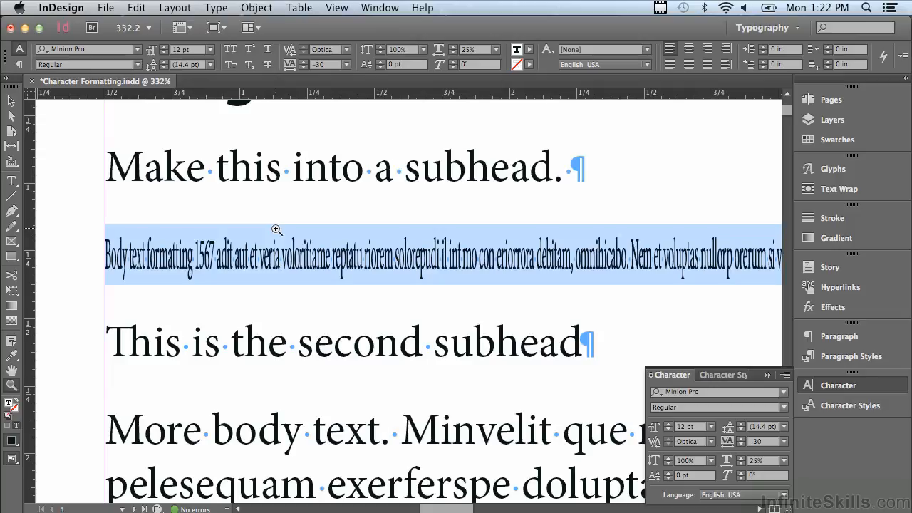
left_click(783, 463)
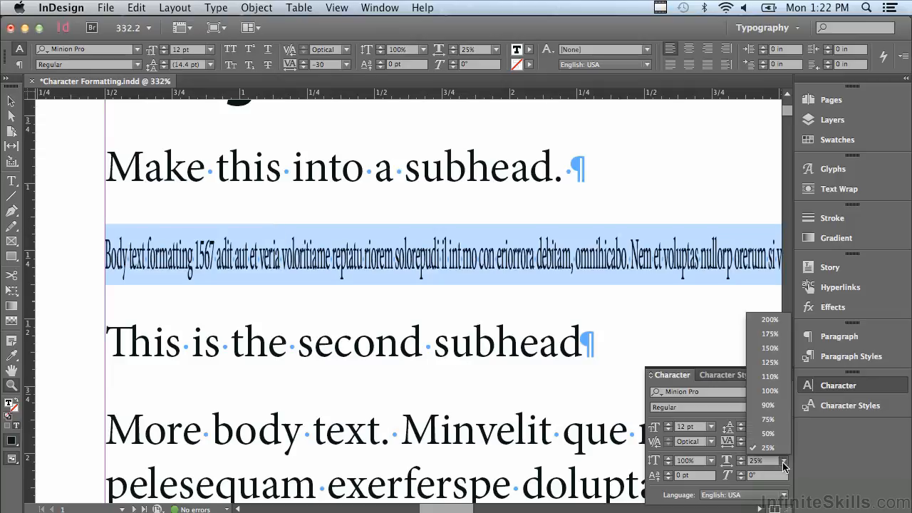
left_click(770, 404)
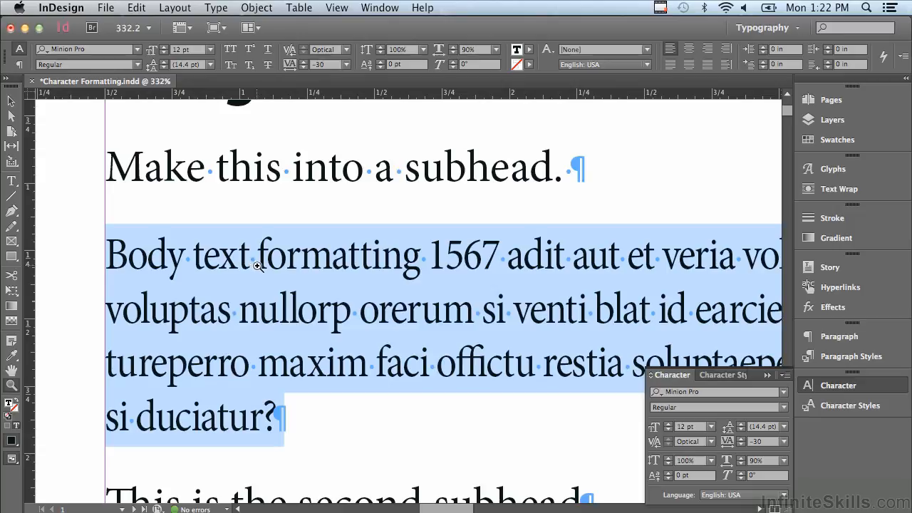
left_click(785, 461)
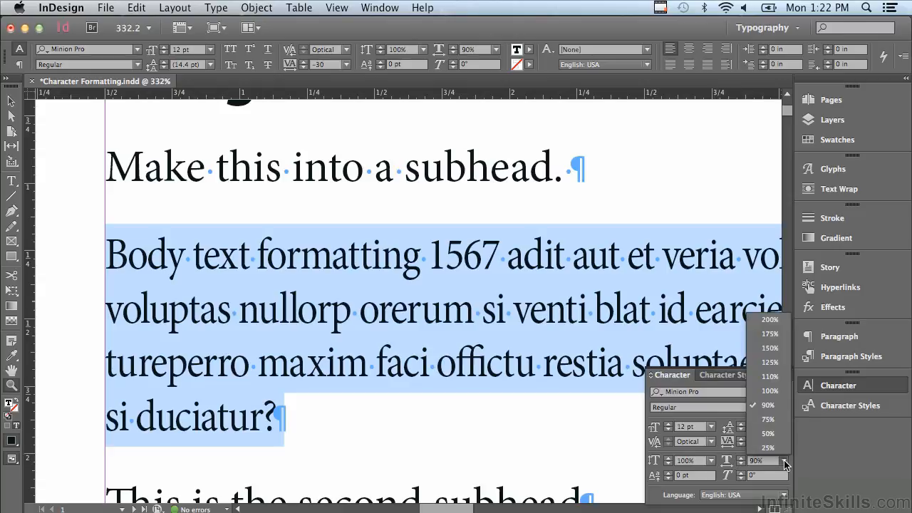
left_click(768, 389)
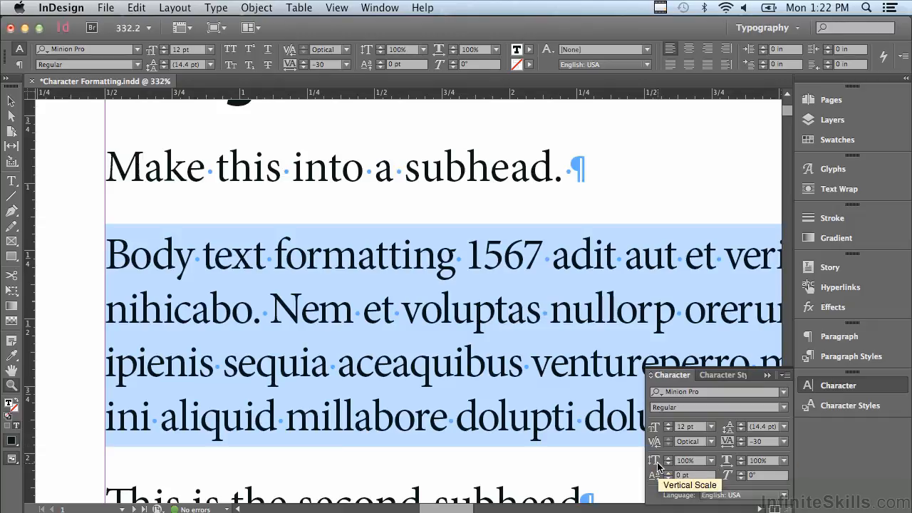
Step: Try a vertical scale of 200% on the selected body paragraph and return it to 100%
left_click(711, 462)
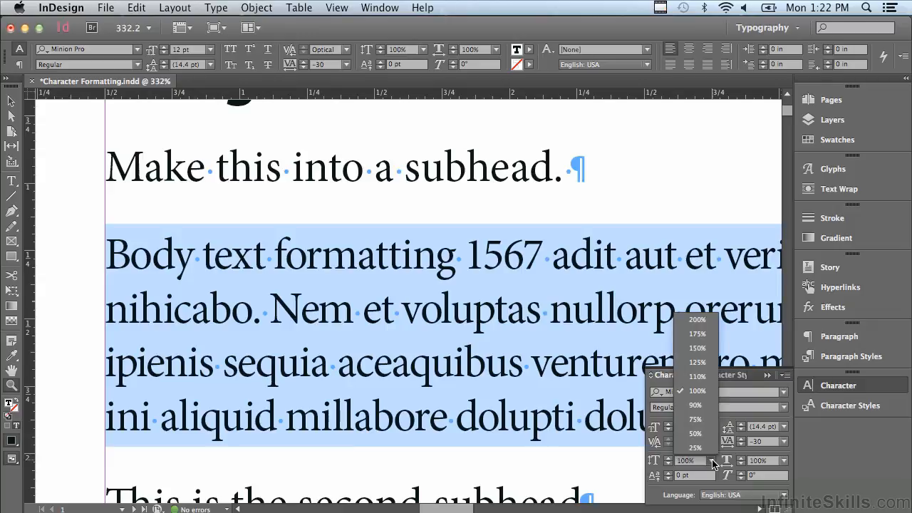
left_click(680, 320)
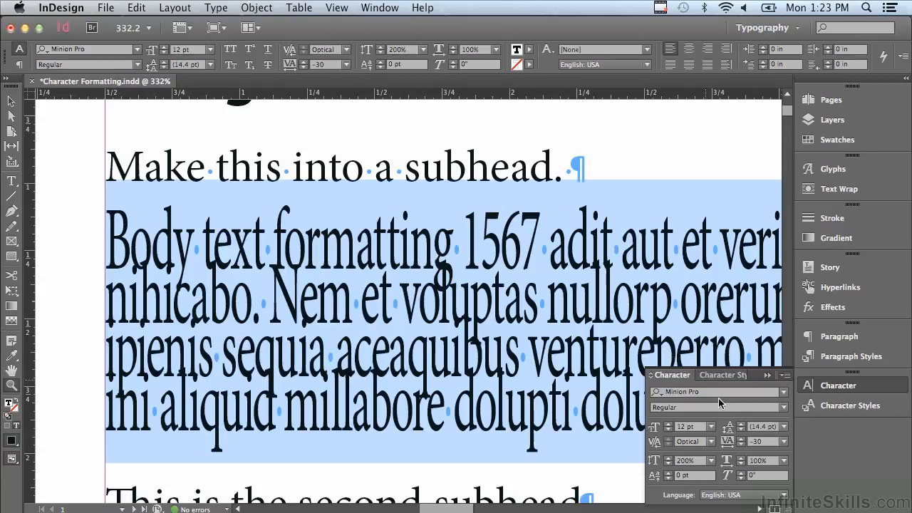
left_click(712, 460)
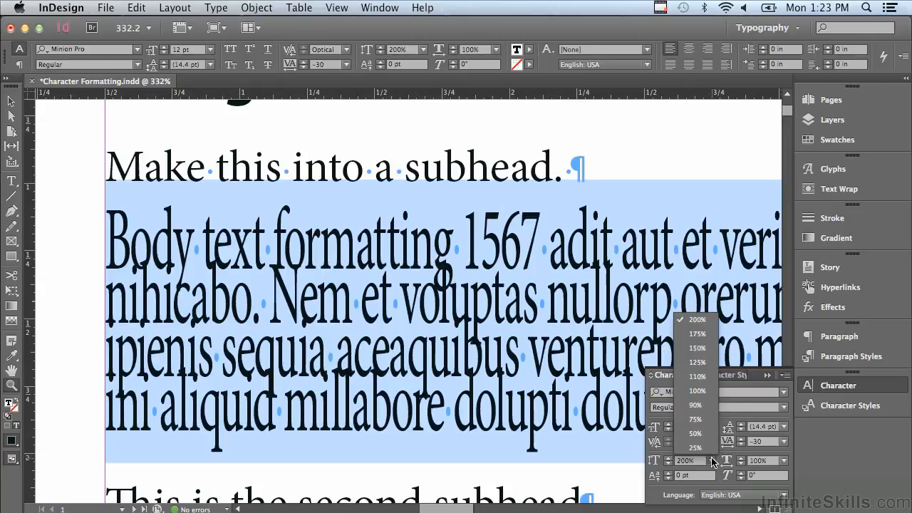
left_click(697, 392)
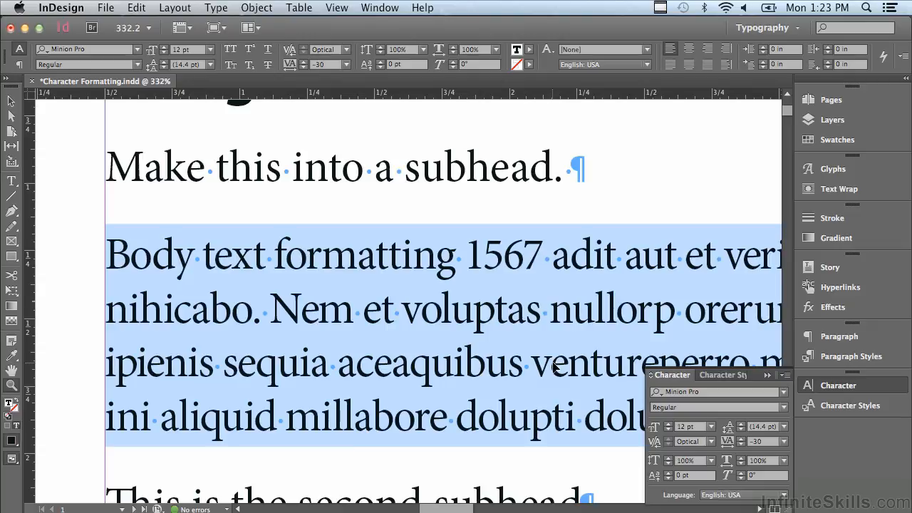
Step: Change the font of the headline "Using the Character Panel, Format This as a Big Headline." to Times Regular
key("super+2")
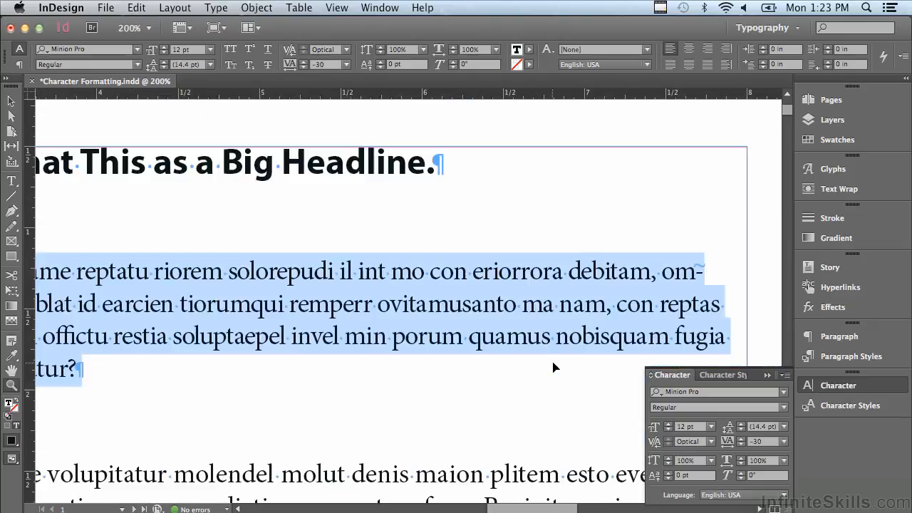
key("super+minus")
key("super+minus")
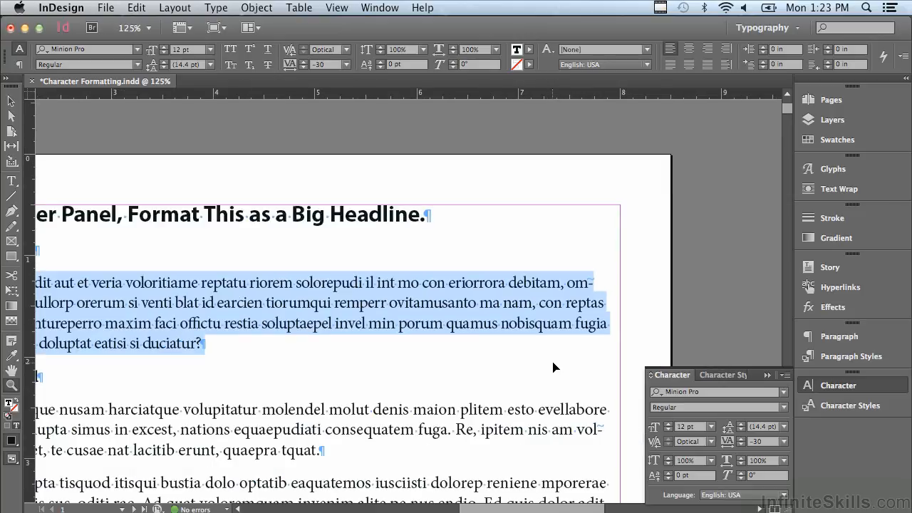
key("super+minus")
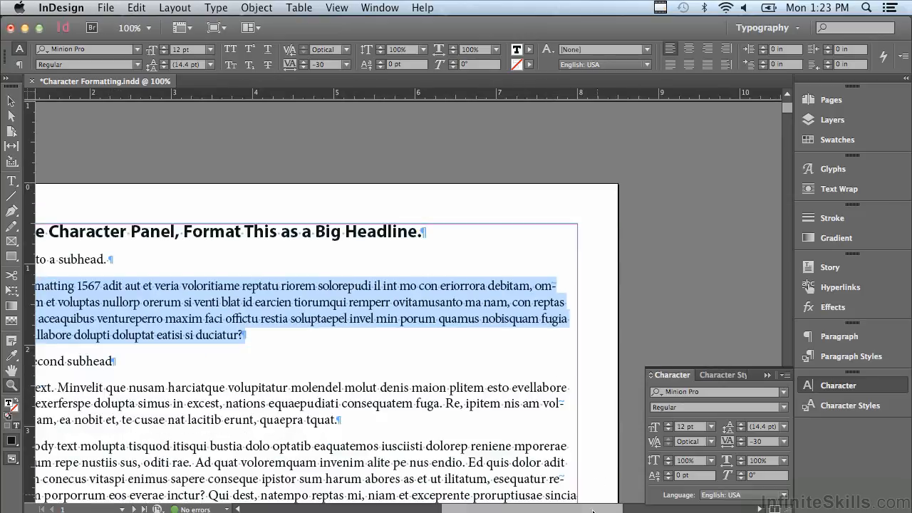
left_click_drag(592, 508, 558, 504)
left_click(11, 183)
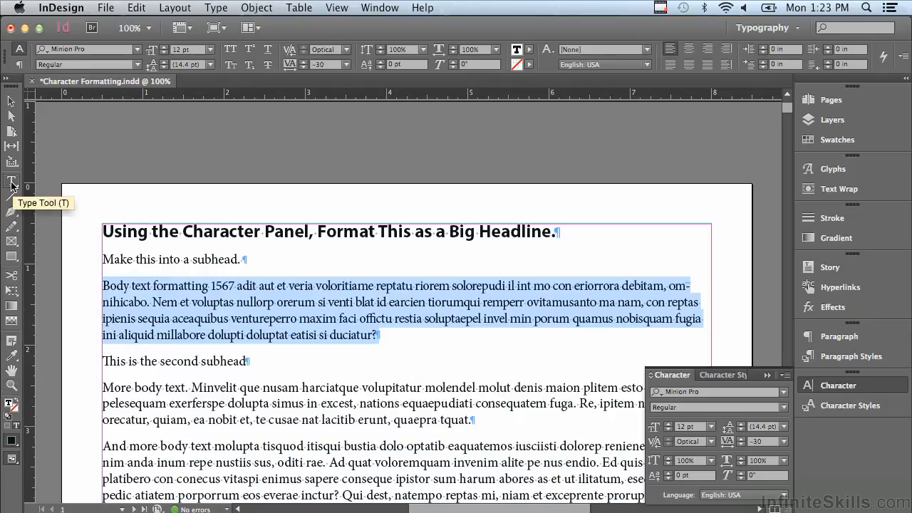
left_click_drag(106, 227, 568, 238)
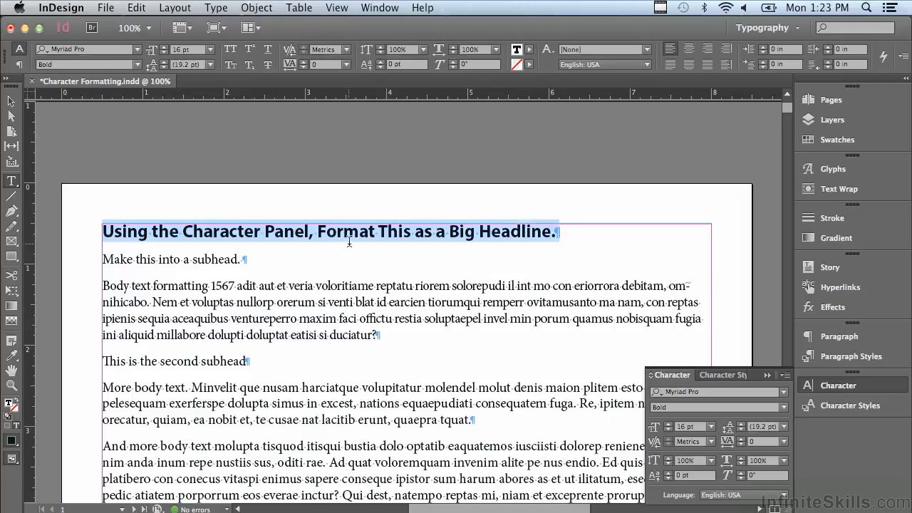
left_click(709, 393)
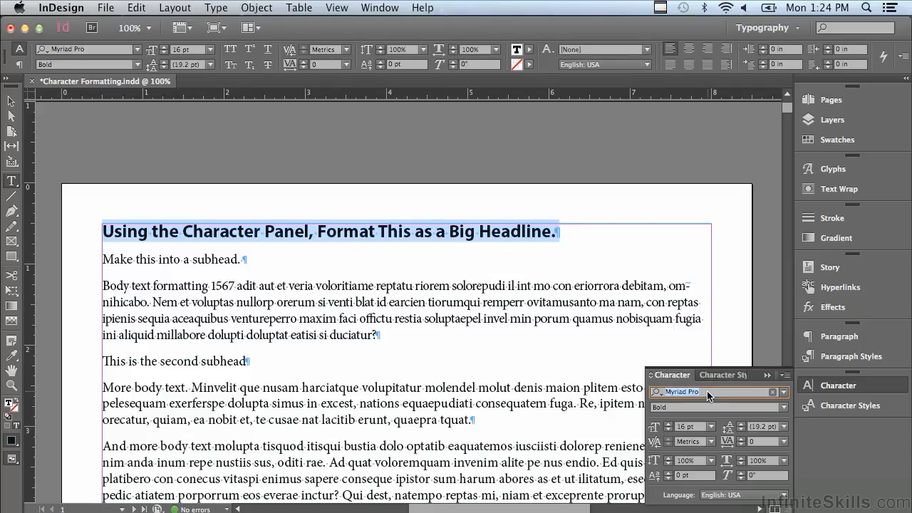
type("Tim")
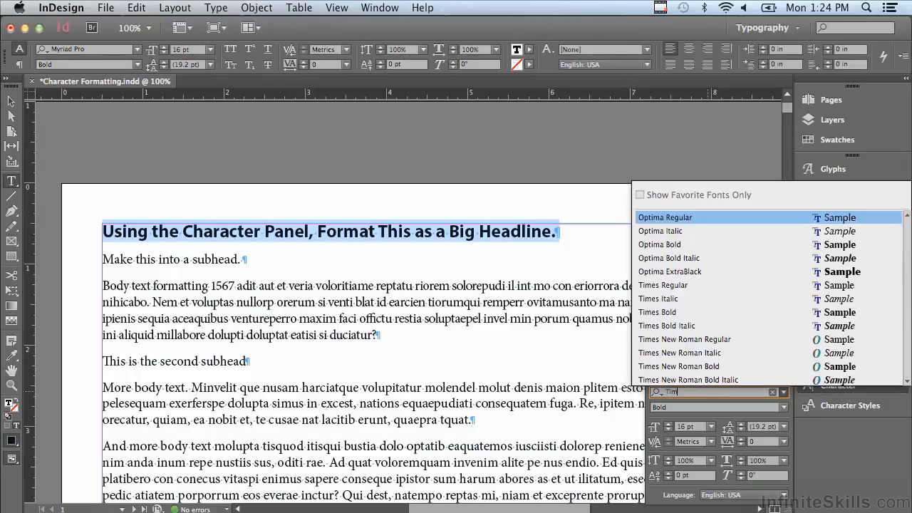
type("es")
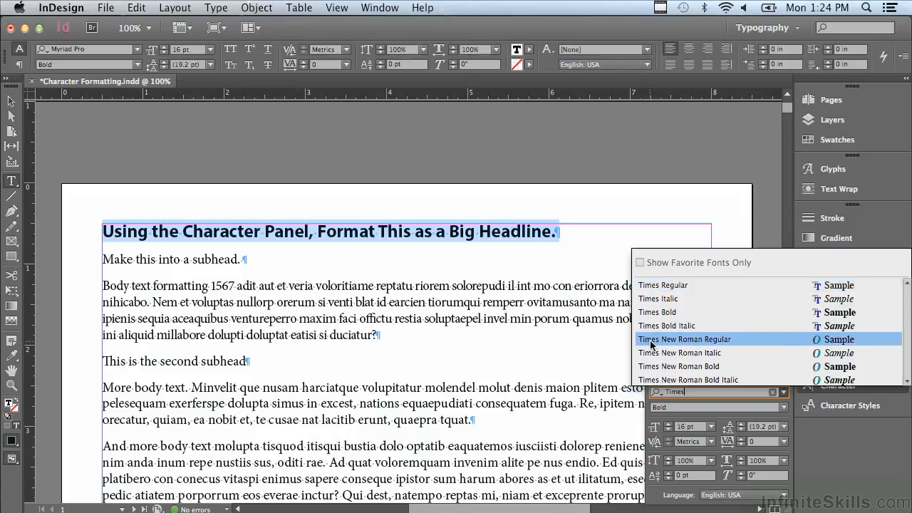
left_click(648, 286)
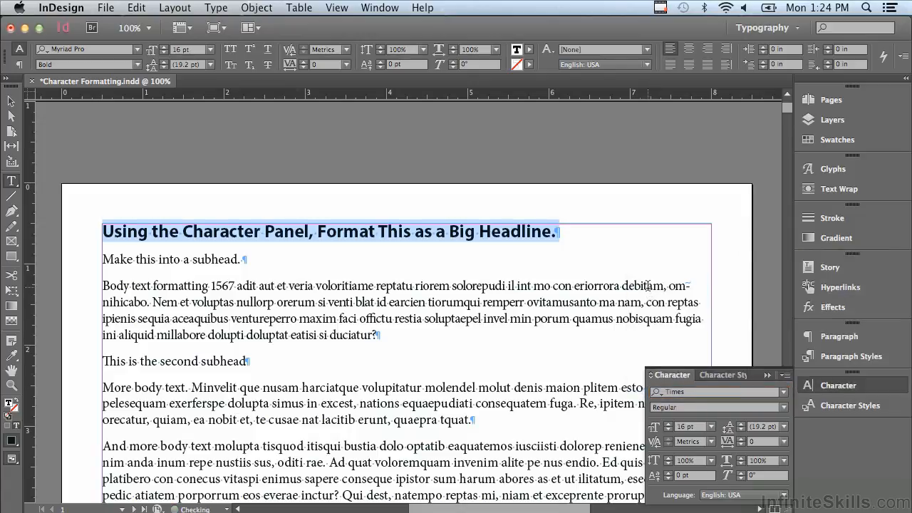
Step: Insert a Registered Trademark Symbol at the end of the headline, directly after its period
left_click(526, 231)
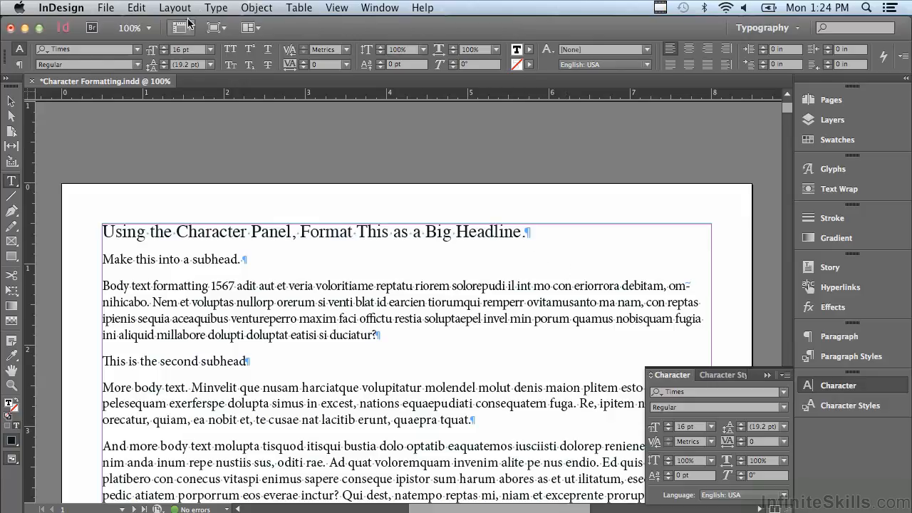
left_click(209, 8)
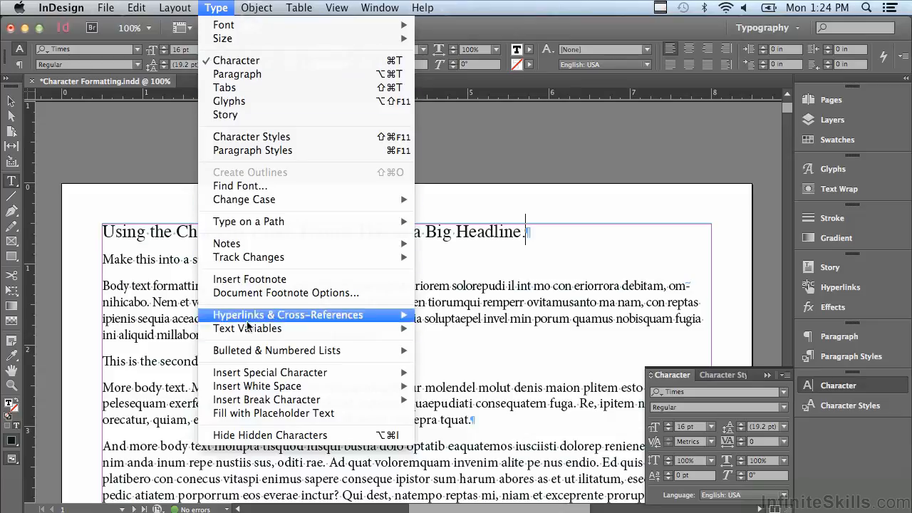
mouse_move(260, 377)
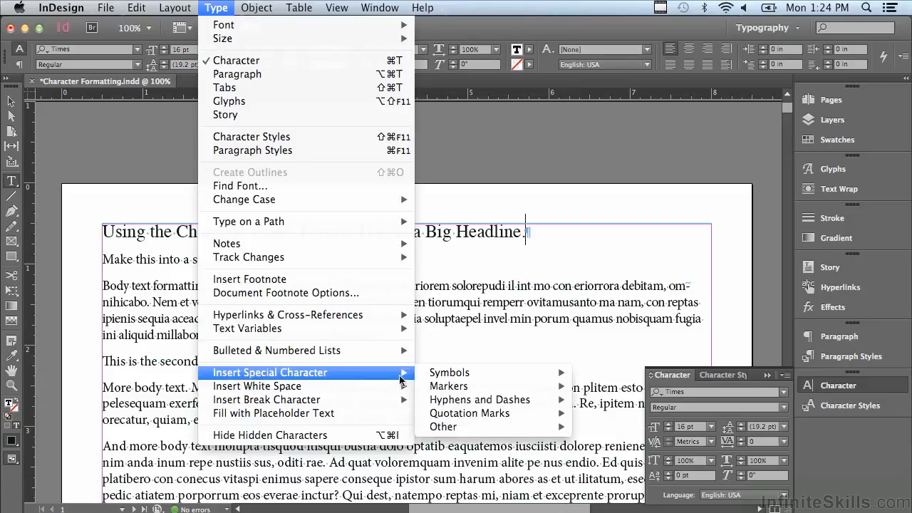
mouse_move(434, 379)
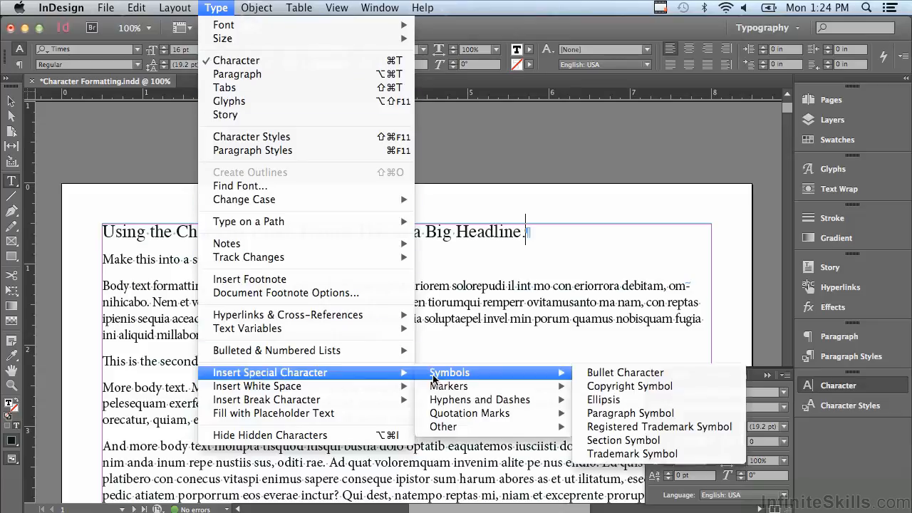
left_click(596, 432)
Step: Format the registered trademark symbol at the end of the headline as superscript
double_click(529, 233)
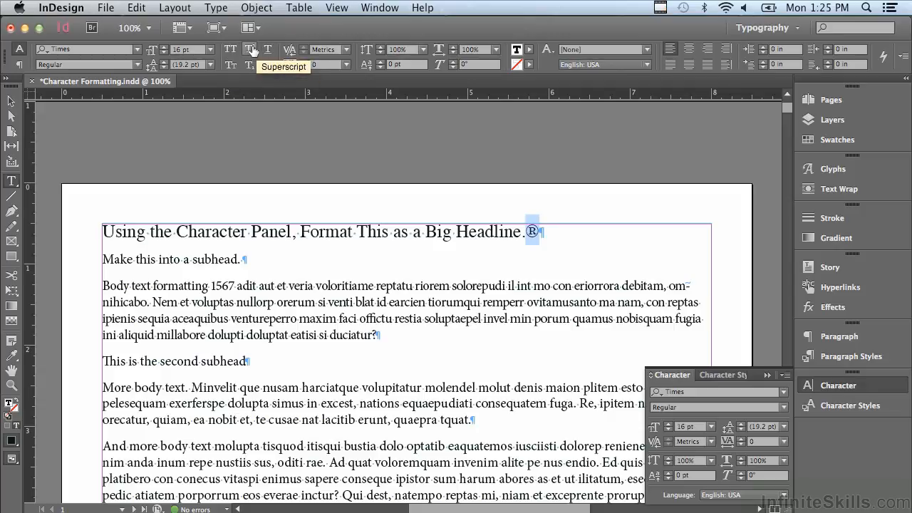
left_click(249, 50)
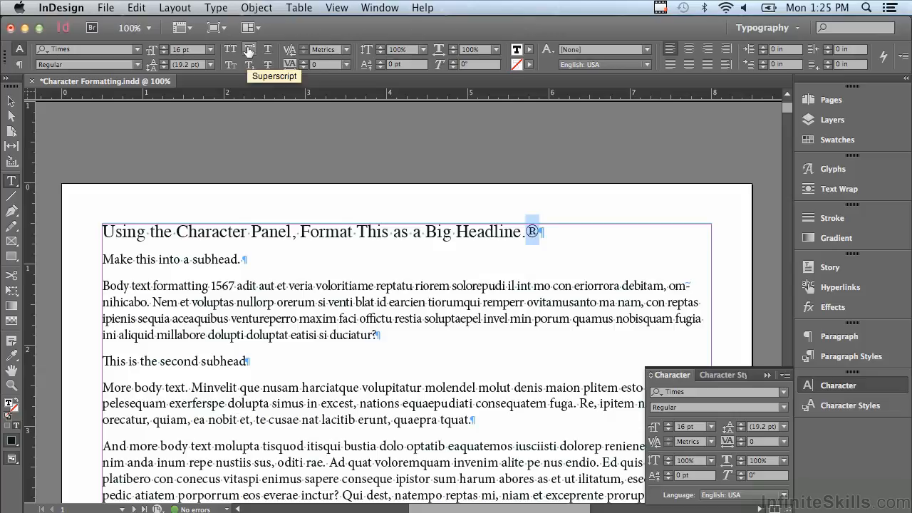
left_click(249, 51)
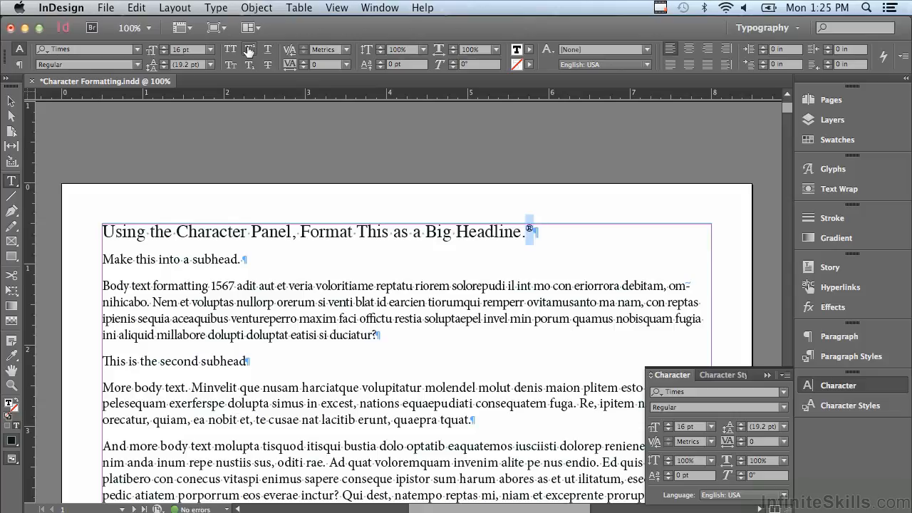
Step: Reduce the font size of the superscript registered trademark symbol to 10 pt
left_click(12, 386)
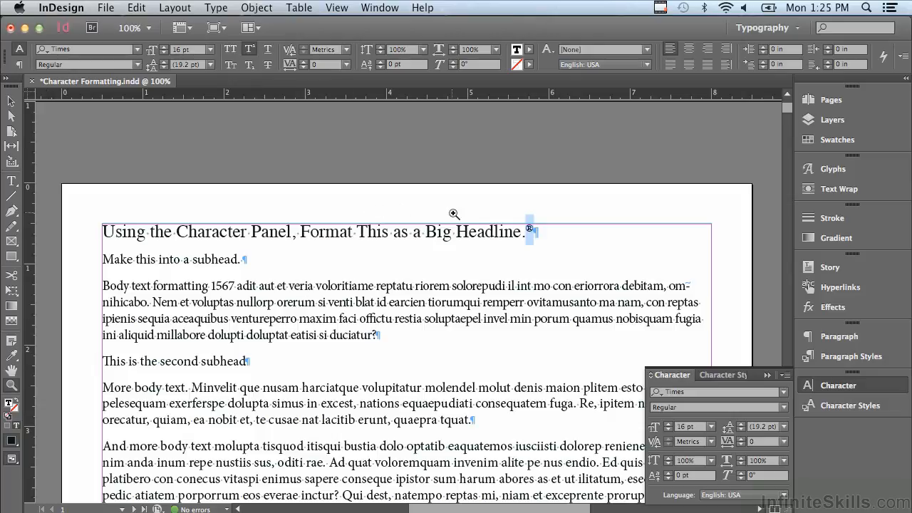
left_click_drag(454, 213, 545, 265)
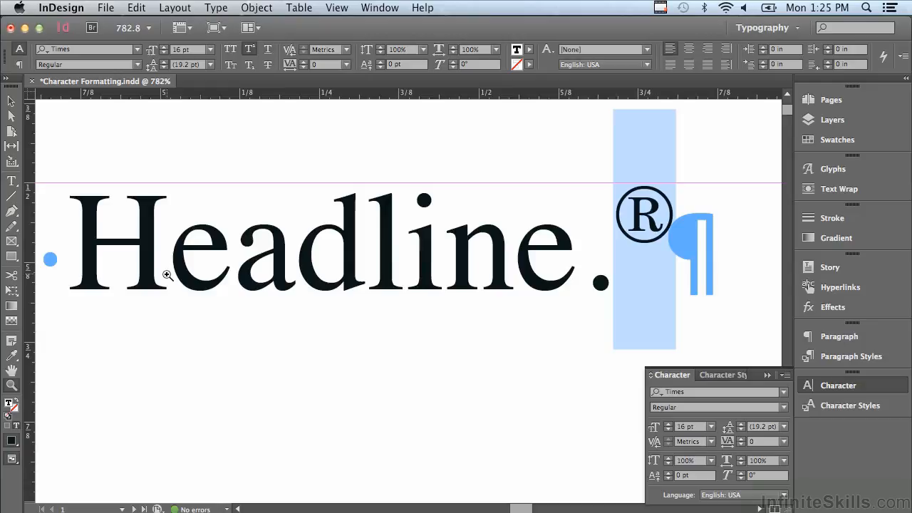
left_click(11, 180)
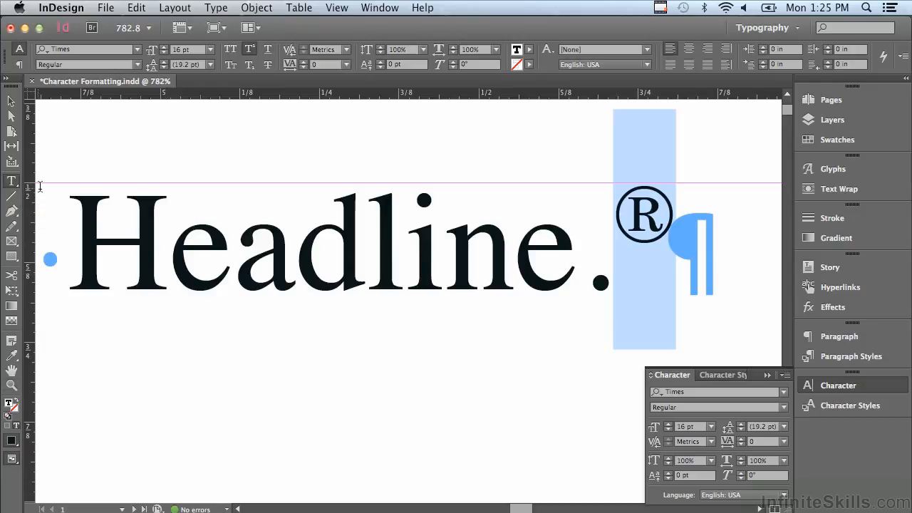
left_click(164, 53)
left_click(165, 53)
left_click(164, 54)
left_click(165, 53)
left_click(165, 53)
left_click(164, 53)
left_click(165, 54)
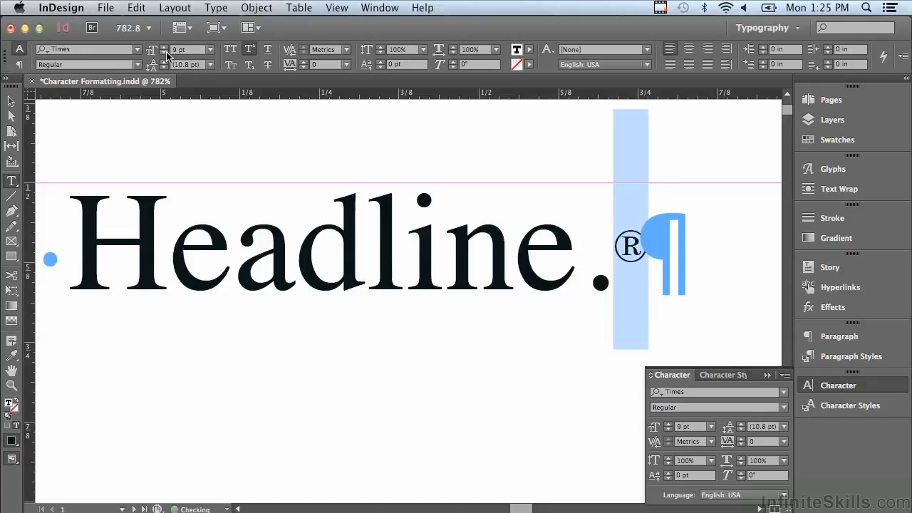
left_click(165, 49)
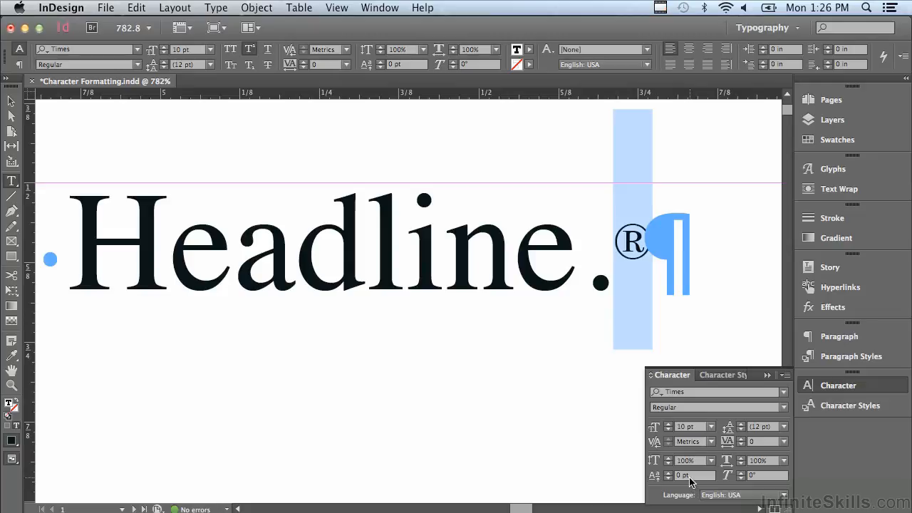
Step: Set the baseline shift of the registered trademark symbol to 3.5 pt
left_click(668, 471)
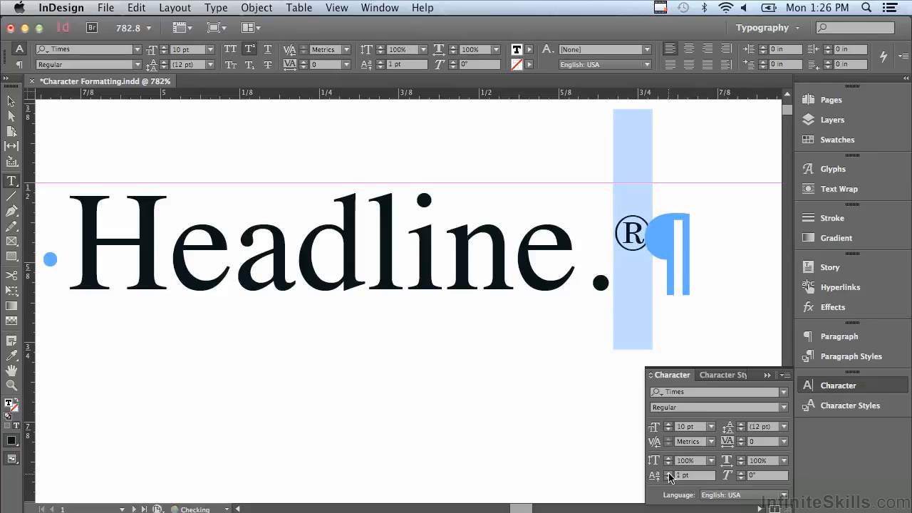
left_click(668, 472)
left_click(668, 471)
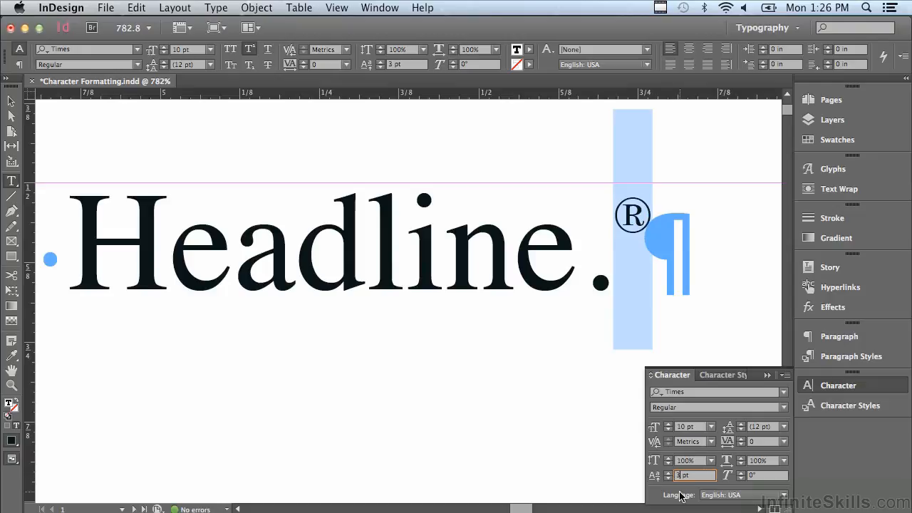
type(".5")
key("Return")
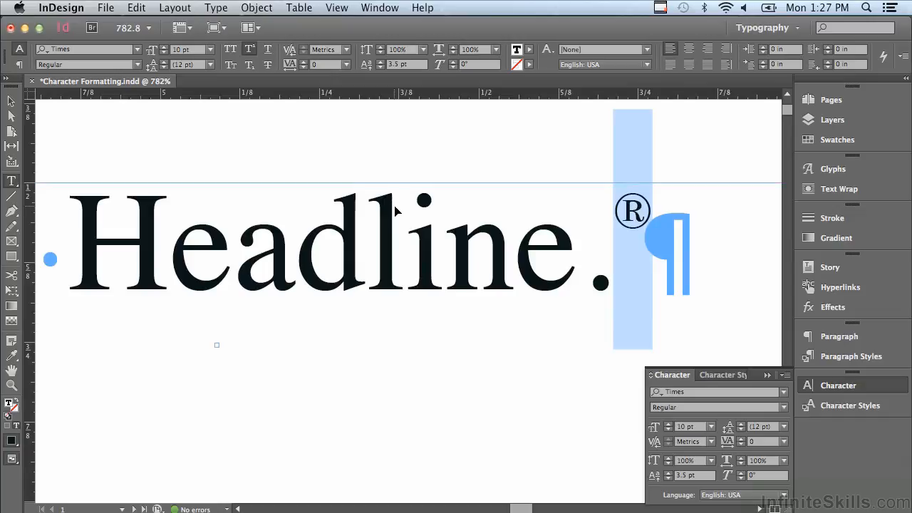
Step: Raise the line "This is the second subhead" with a baseline shift of 11 pt
key("super+0")
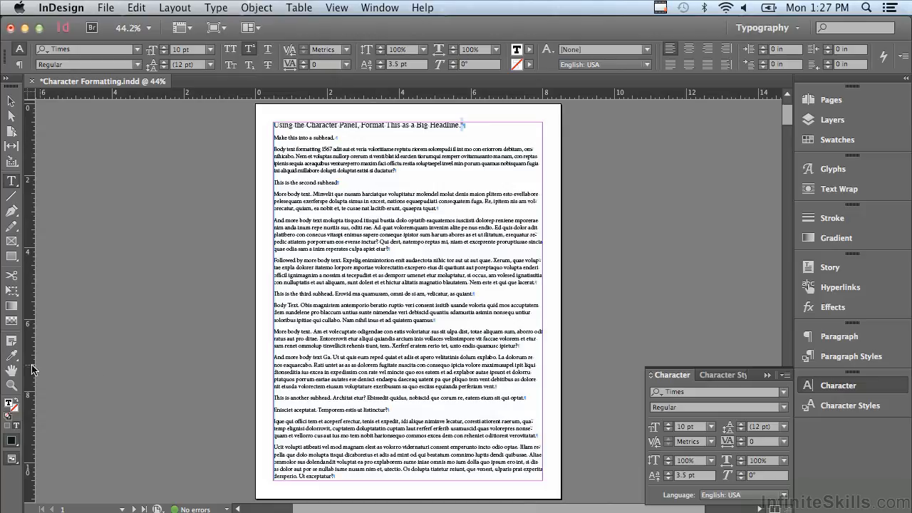
left_click(9, 386)
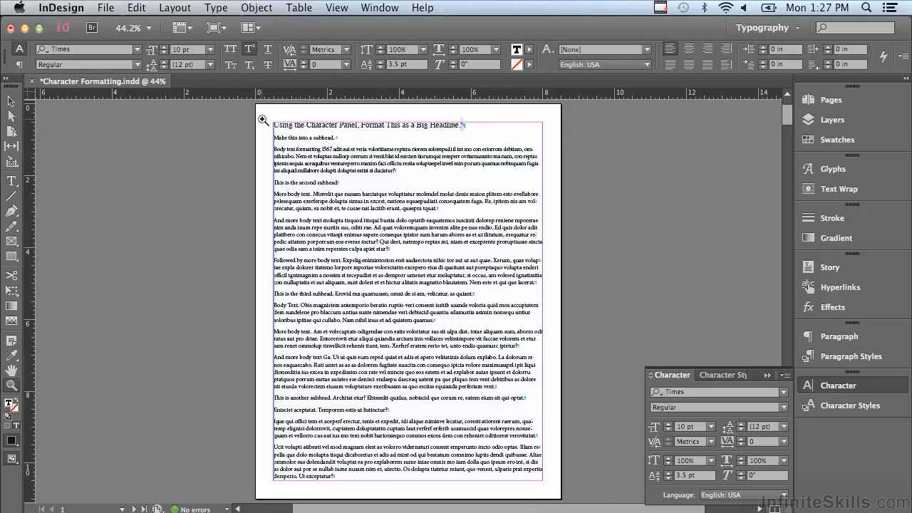
left_click_drag(254, 107, 567, 261)
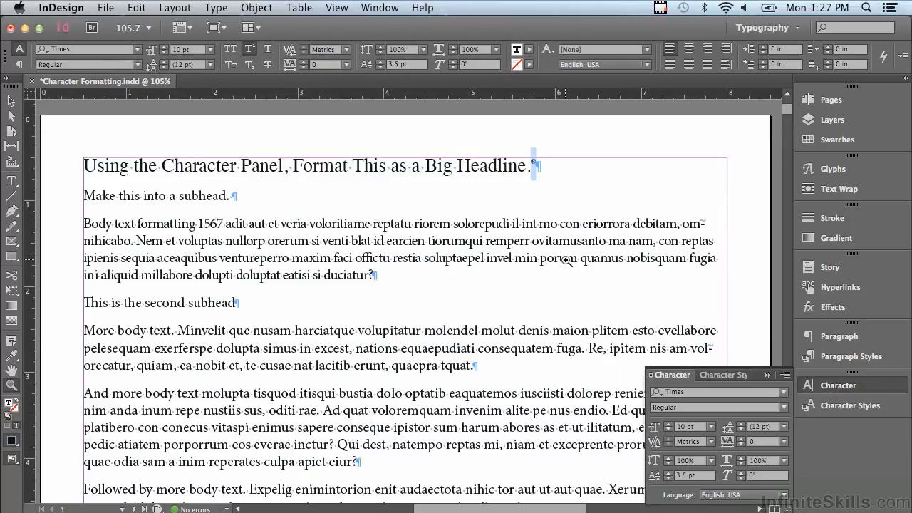
left_click(14, 182)
left_click_drag(85, 302, 278, 307)
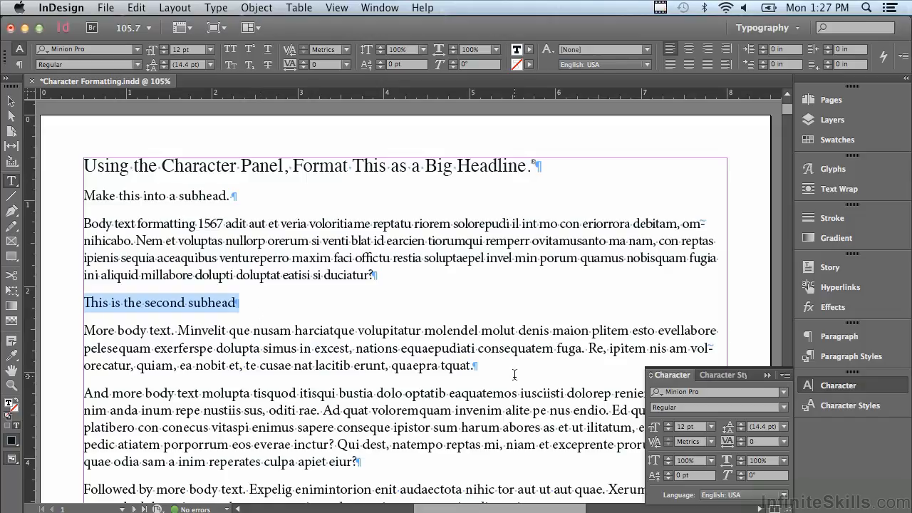
left_click(669, 473)
left_click(669, 474)
left_click(669, 473)
left_click(668, 474)
left_click(668, 474)
left_click(669, 474)
left_click(668, 474)
left_click(669, 474)
left_click(669, 473)
left_click(668, 474)
left_click(669, 473)
left_click(668, 474)
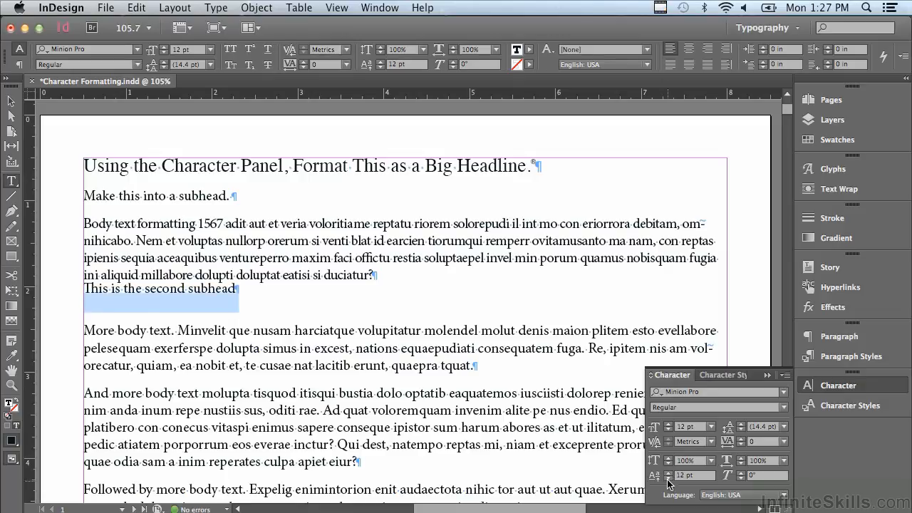
left_click(670, 478)
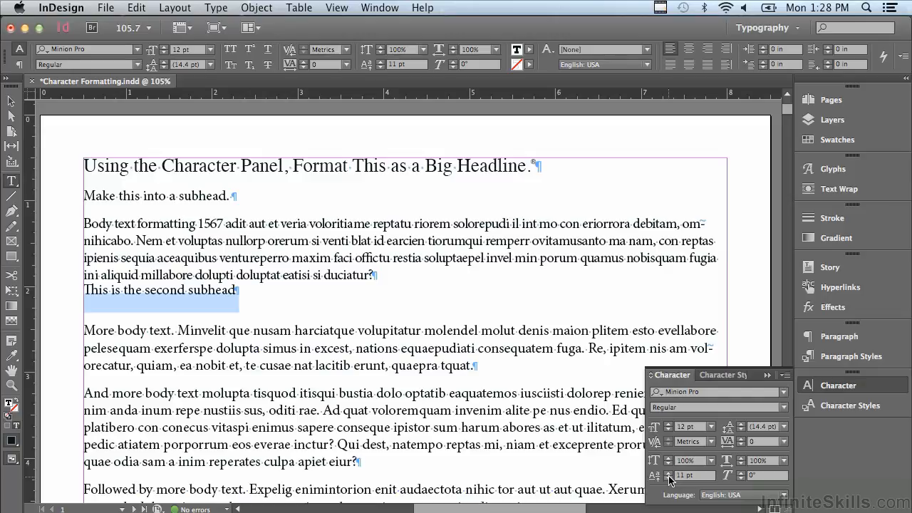
Step: Try selecting the raised text "This is the second subhead" at its shifted position and at its original line position
left_click(276, 228)
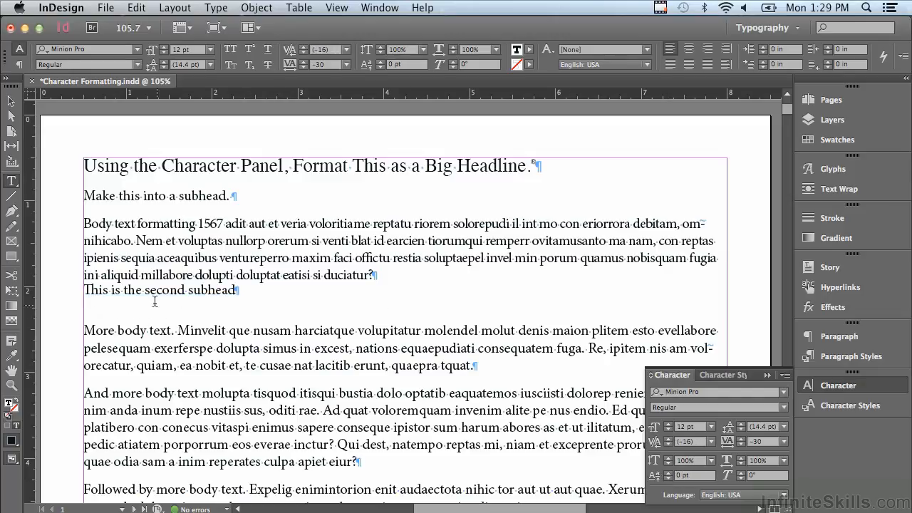
mouse_move(145, 291)
left_mouse_down()
mouse_move(172, 291)
mouse_move(146, 278)
mouse_move(150, 289)
mouse_move(151, 280)
left_mouse_up()
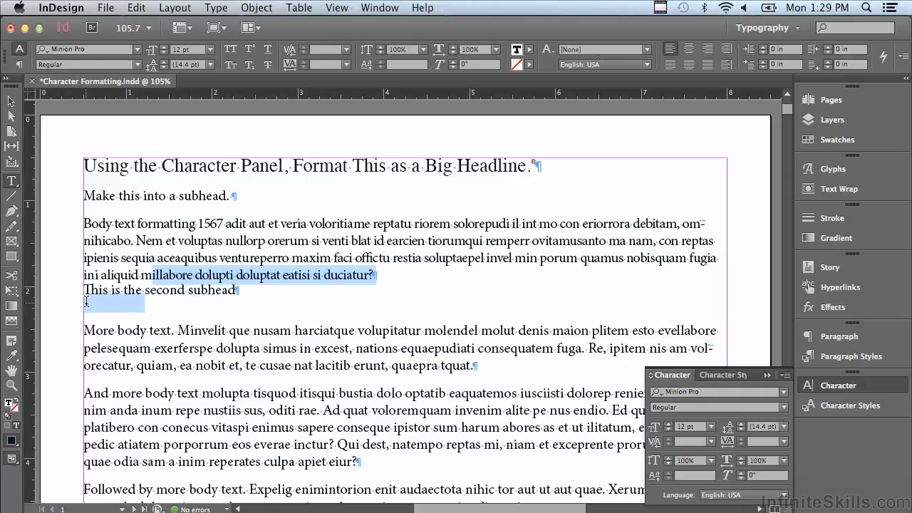
left_click_drag(86, 301, 286, 306)
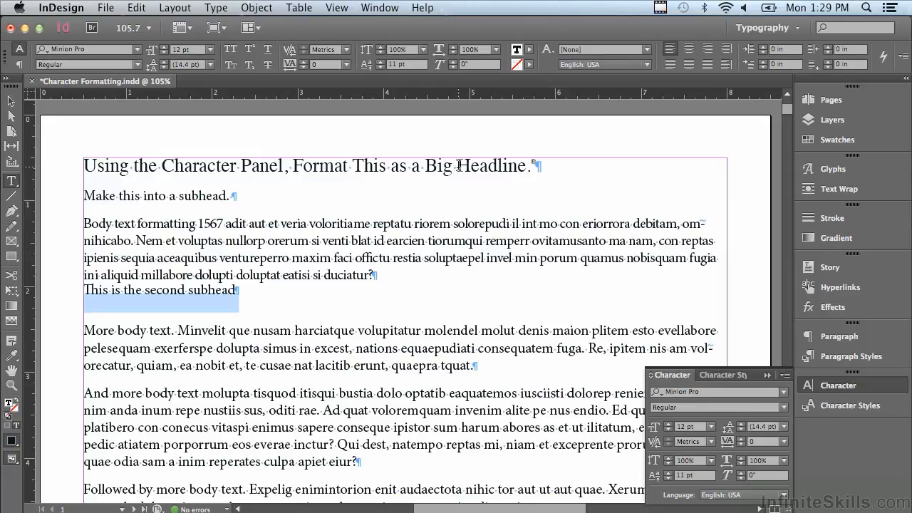
Step: Set the word "Headline" in the headline to the Italic style of Times
left_click_drag(458, 165, 527, 168)
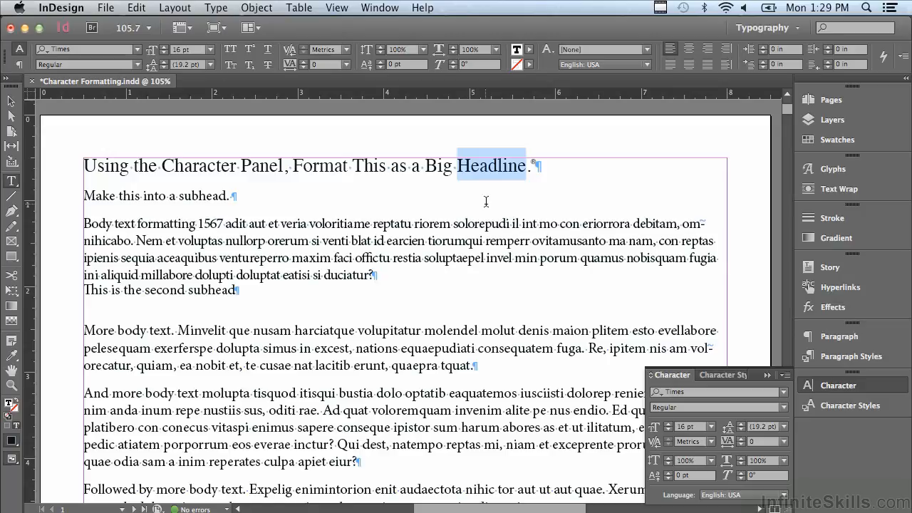
left_click(784, 407)
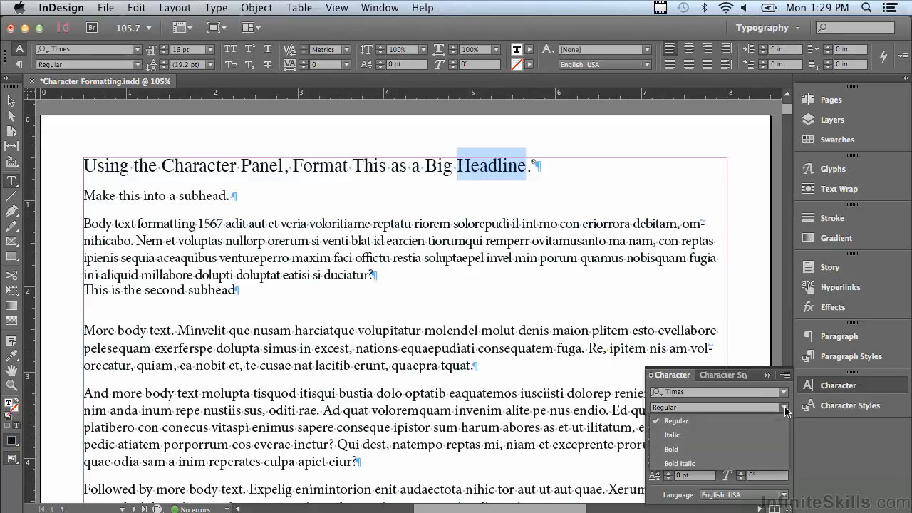
left_click(753, 434)
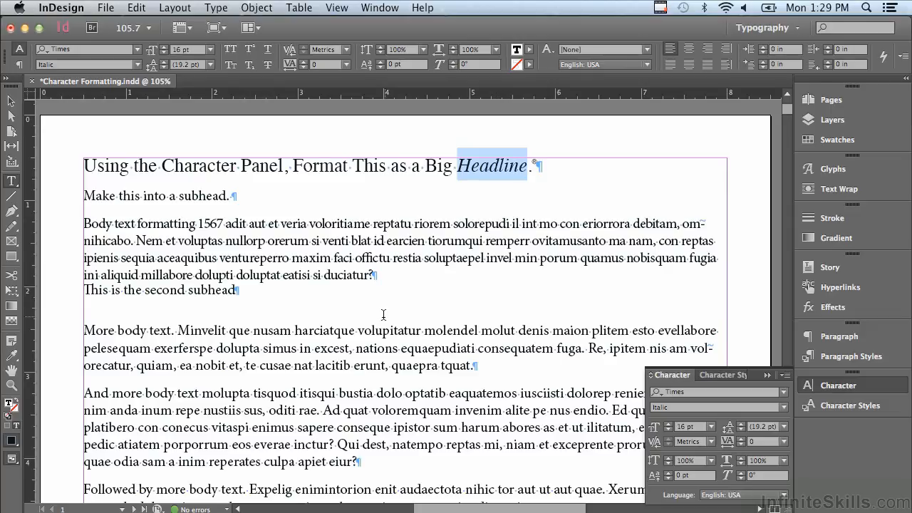
Step: Apply a 10° skew (false italic) to the word "Big" in the headline
left_click(16, 387)
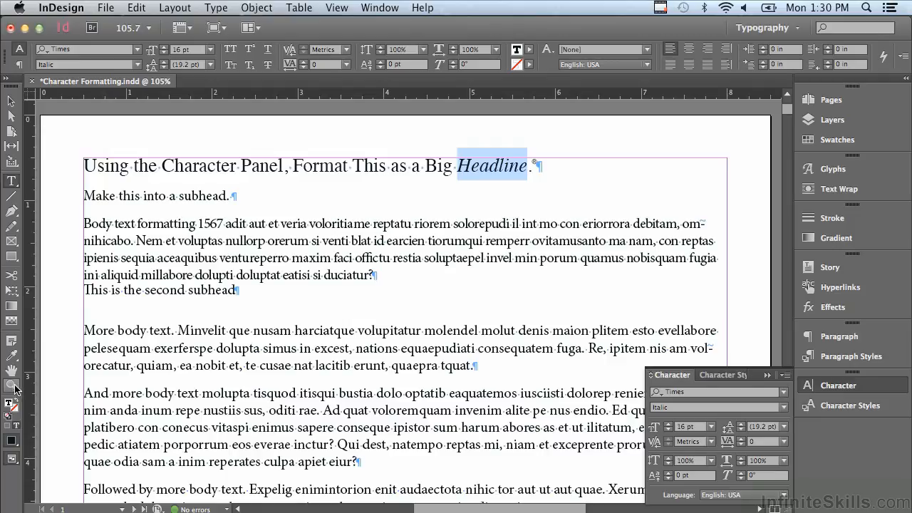
left_click(14, 387)
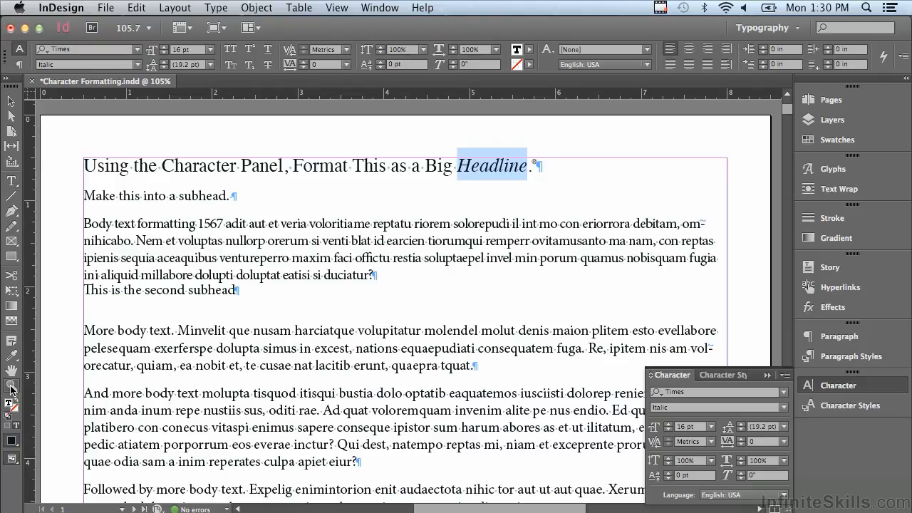
left_click_drag(408, 132, 563, 207)
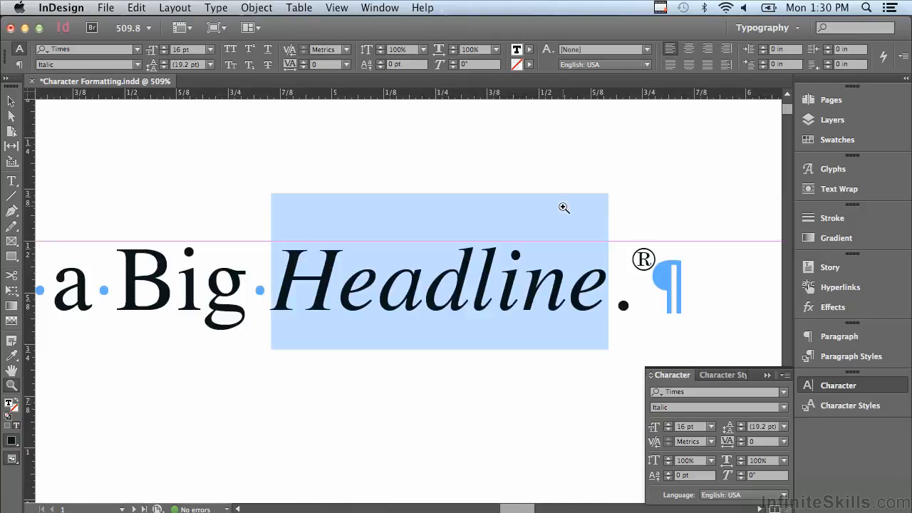
left_click(11, 184)
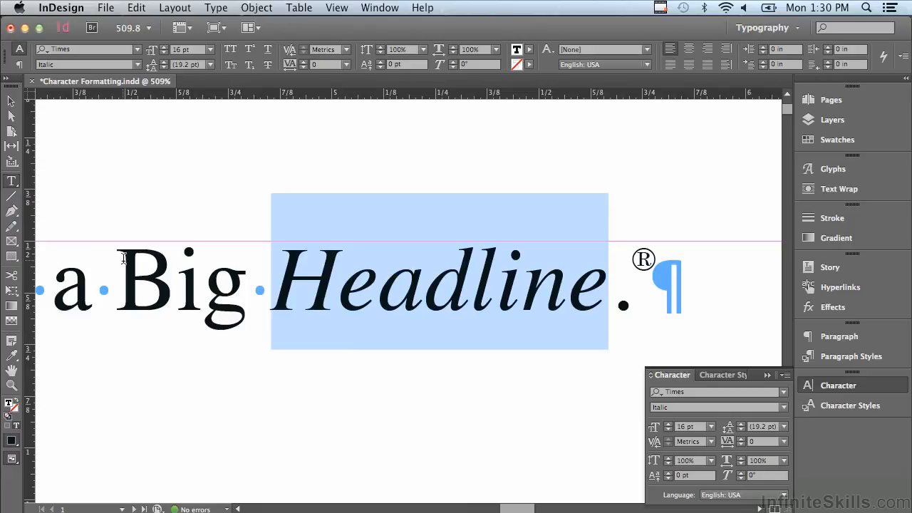
left_click_drag(124, 260, 244, 262)
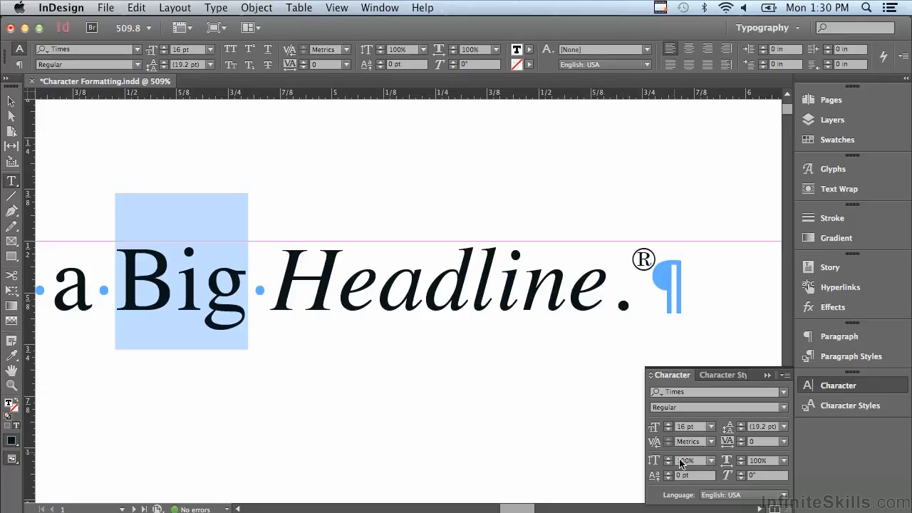
left_click(742, 473)
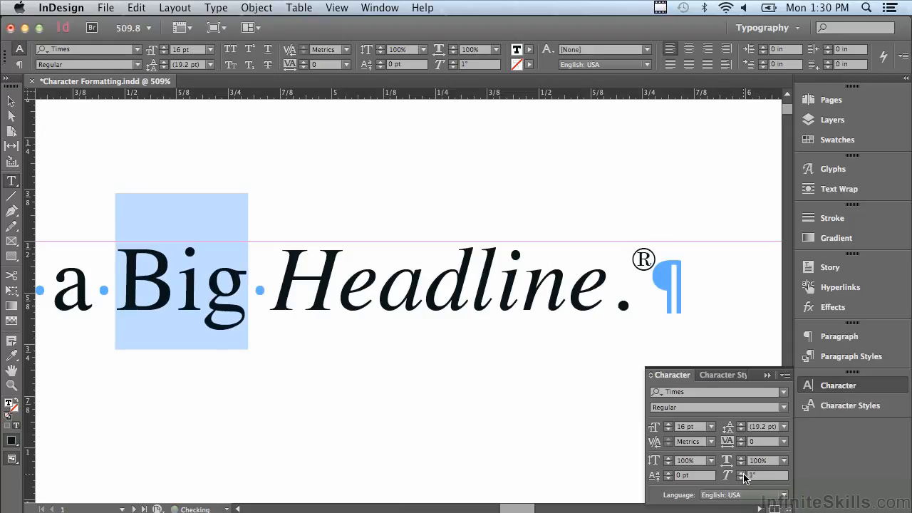
left_click(743, 474)
left_click(743, 474)
left_click(742, 473)
left_click(742, 473)
left_click(743, 473)
left_click(743, 473)
left_click(743, 473)
left_click(742, 474)
left_click(743, 473)
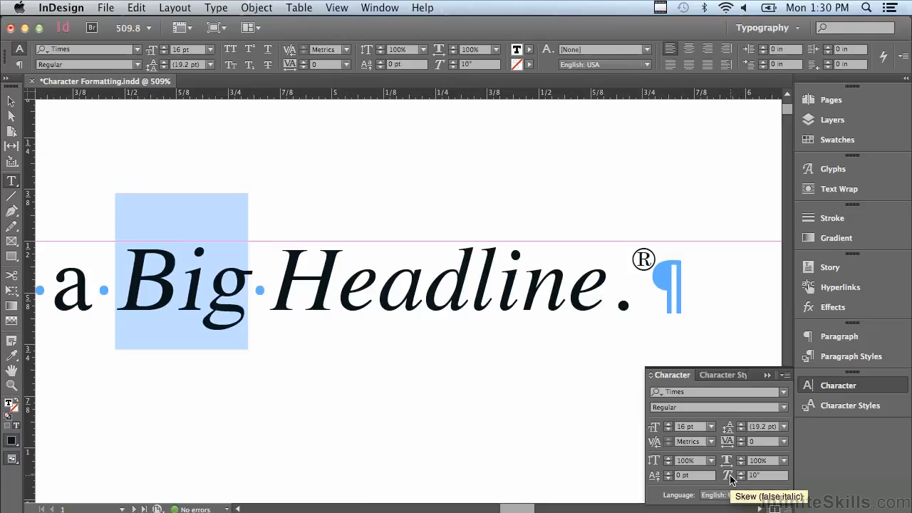
Step: Deselect the headline text and open the list of available text languages
left_click(572, 368)
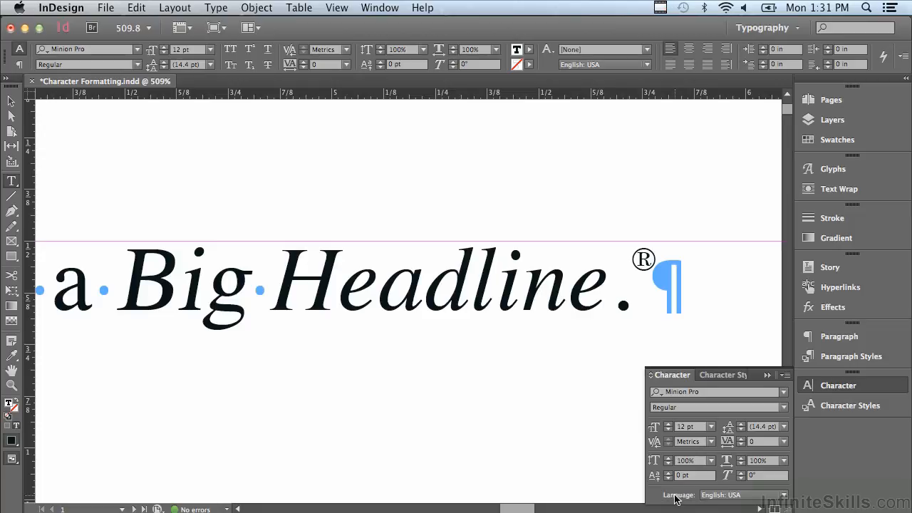
left_click(718, 495)
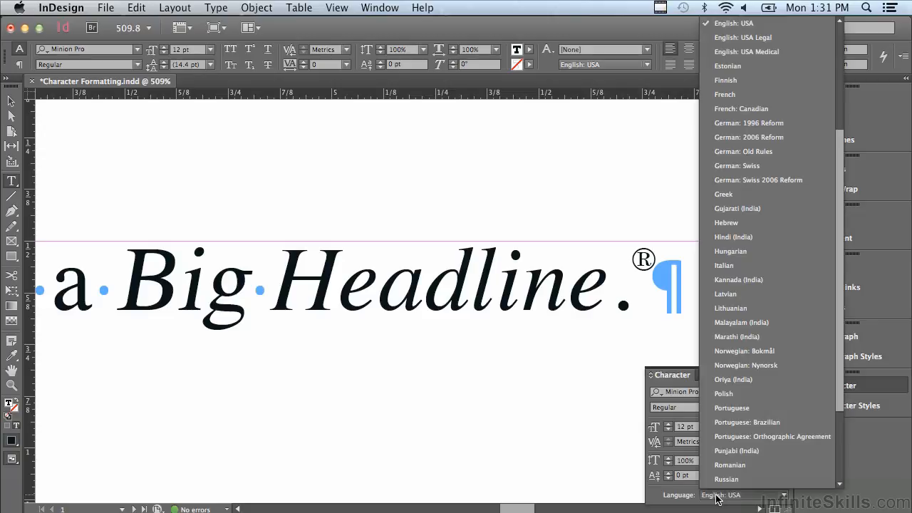